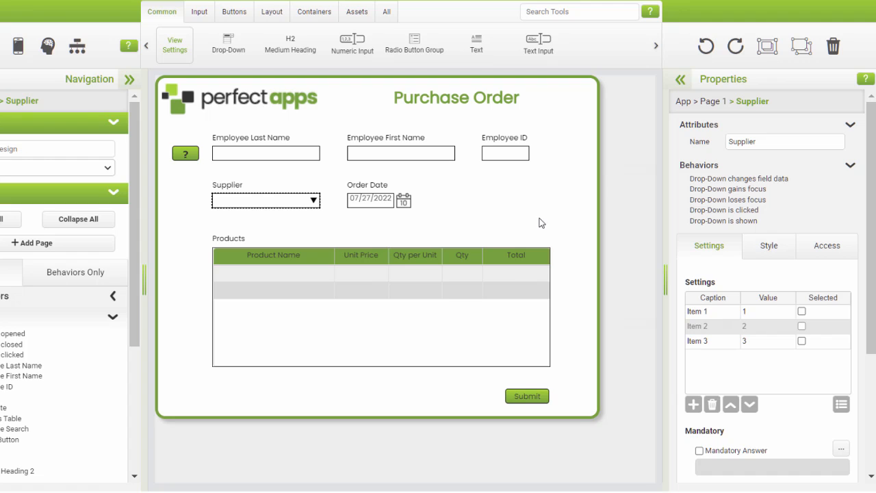
- Open the app-level "App is opened" behavior and add a Connect command to its canvas
{"action": "left_click", "coordinate": [613, 216]}
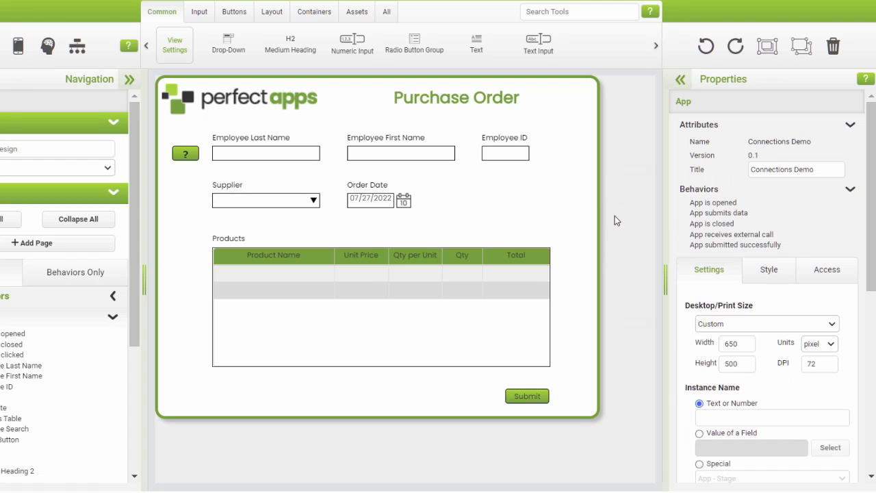
{"action": "left_click", "coordinate": [709, 204]}
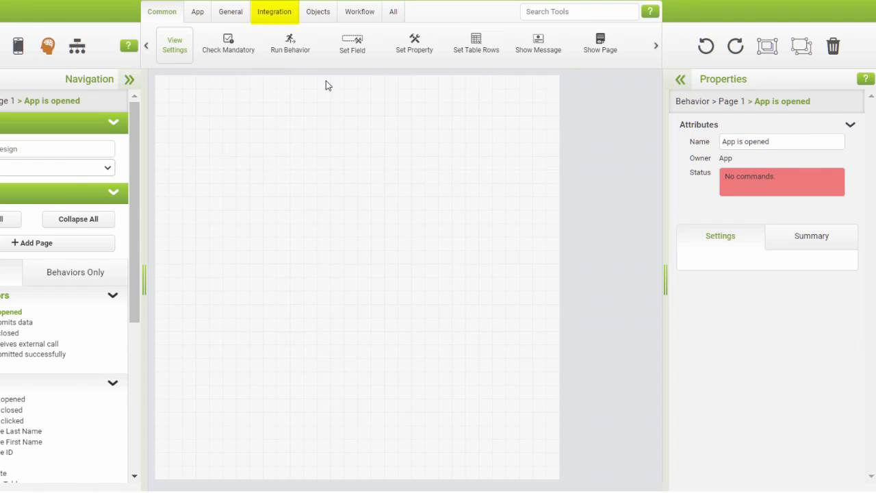
{"action": "left_click", "coordinate": [276, 11]}
{"action": "left_click_drag", "start_coordinate": [204, 44], "coordinate": [348, 205]}
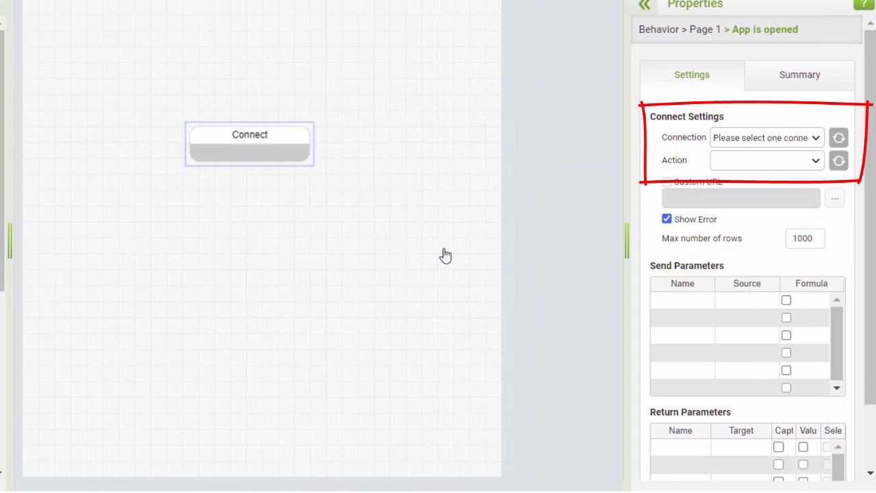
- Set the Connect command's connection to Northwind Demo and its action to SELECT Supplier
{"action": "left_click", "coordinate": [817, 138]}
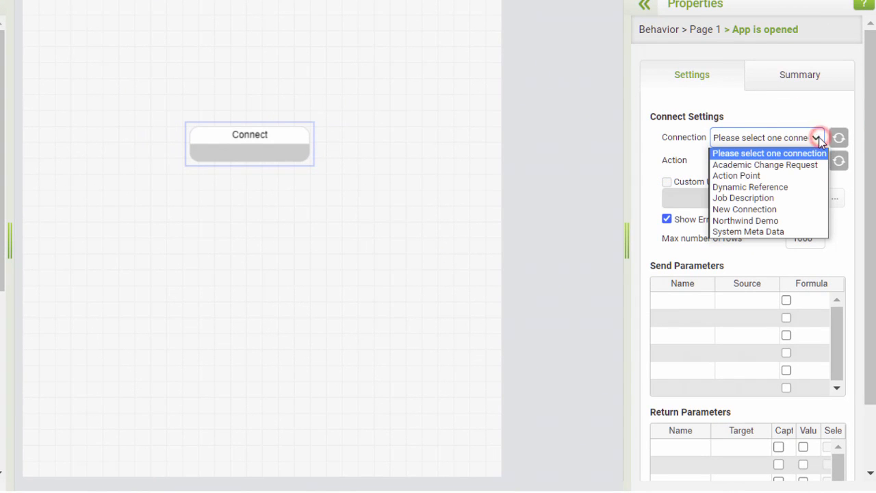
{"action": "left_click", "coordinate": [772, 220]}
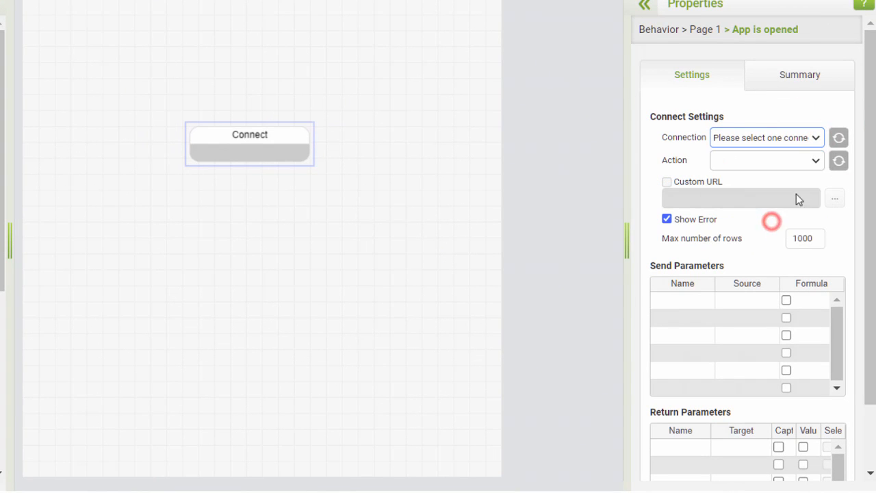
{"action": "left_click", "coordinate": [815, 161]}
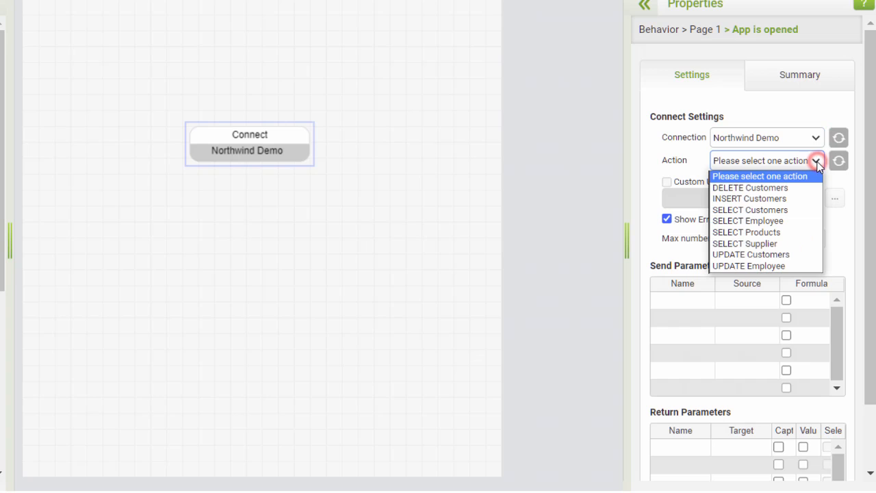
{"action": "left_click", "coordinate": [780, 245]}
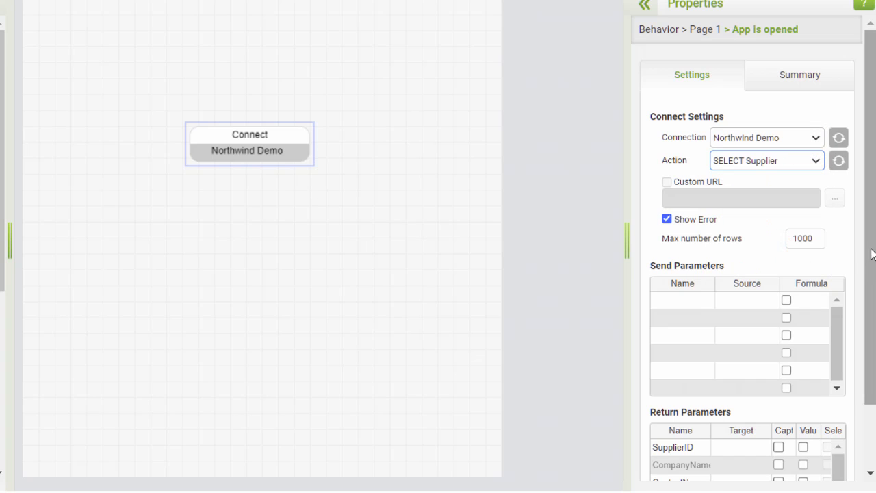
- Map the CompanyName return parameter as the caption of Page 1's Supplier drop-down
{"action": "scroll", "coordinate": [871, 253], "scroll_direction": "down", "scroll_amount": 2}
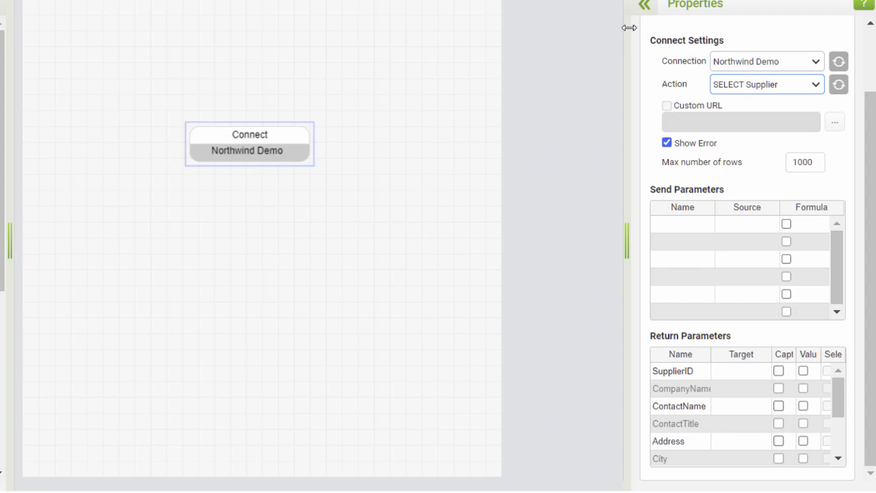
{"action": "left_click", "coordinate": [643, 6]}
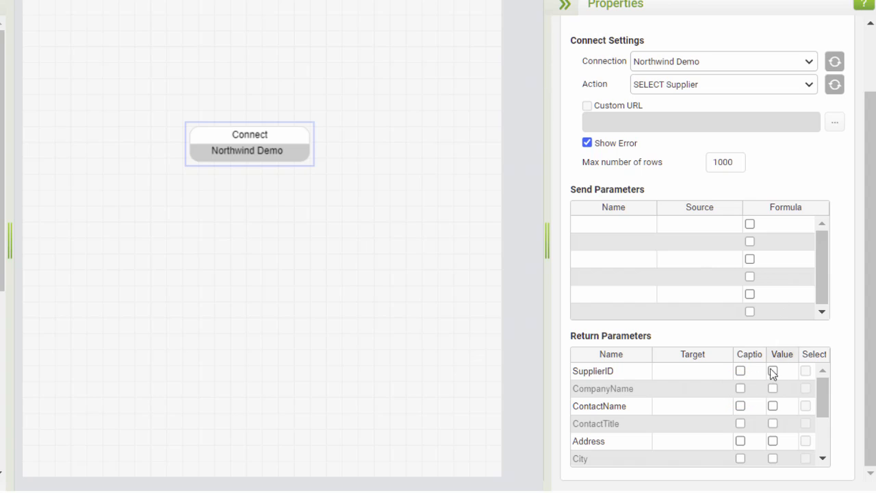
{"action": "left_click", "coordinate": [749, 388]}
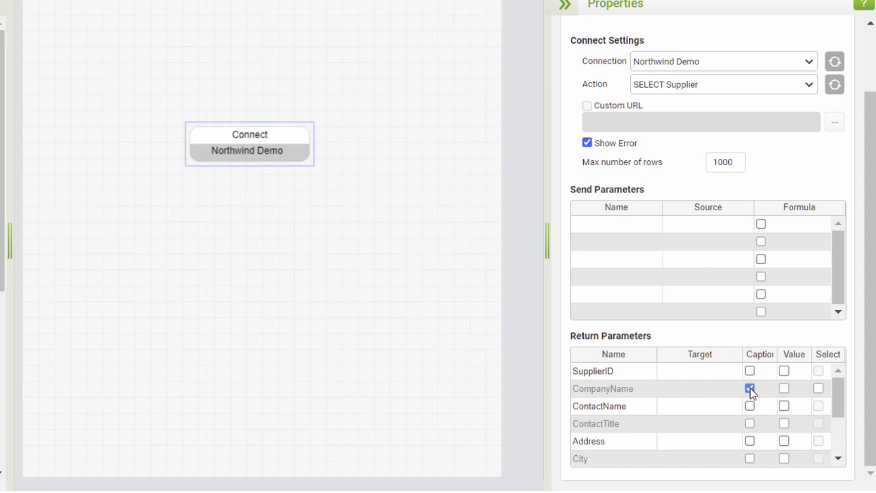
{"action": "left_click", "coordinate": [685, 390]}
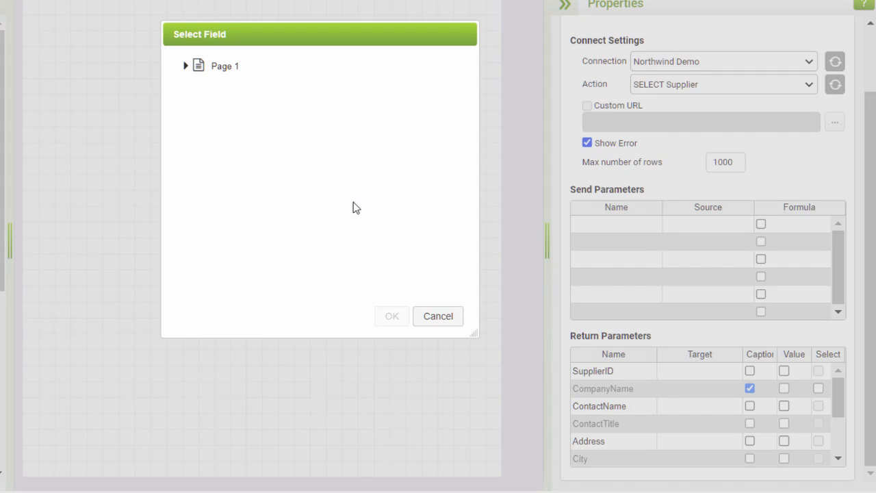
{"action": "left_click", "coordinate": [189, 70]}
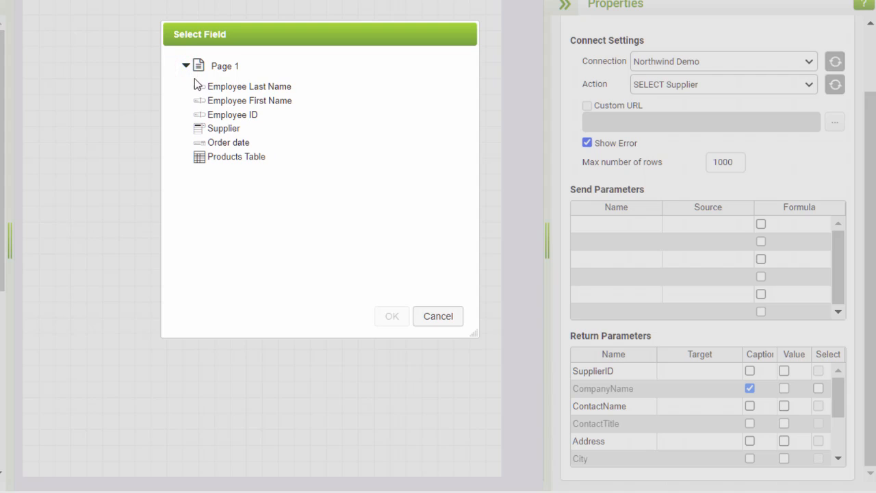
{"action": "left_click", "coordinate": [219, 135]}
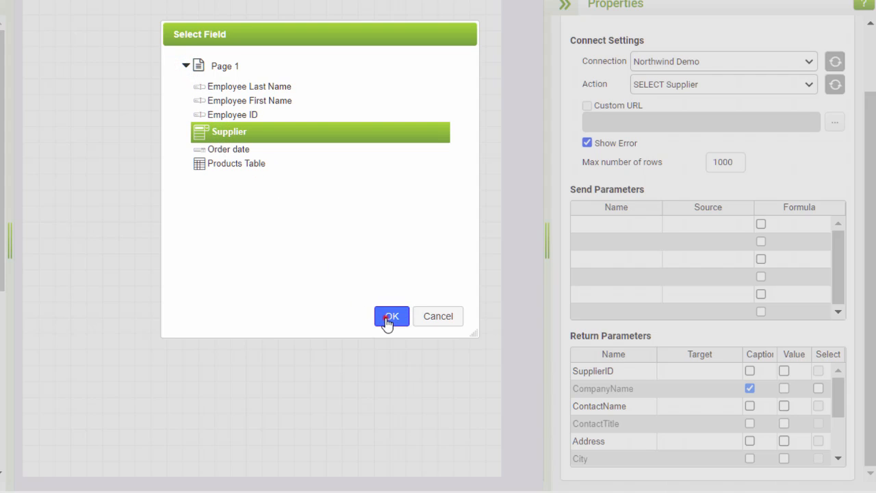
{"action": "left_click", "coordinate": [387, 320]}
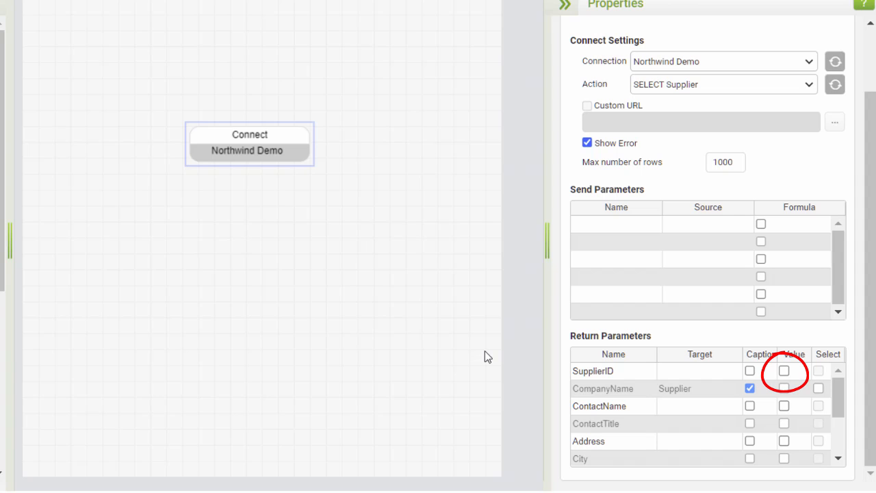
- Map the SupplierID return parameter as the value of Page 1's Supplier drop-down
{"action": "left_click", "coordinate": [784, 371]}
{"action": "left_click", "coordinate": [696, 371]}
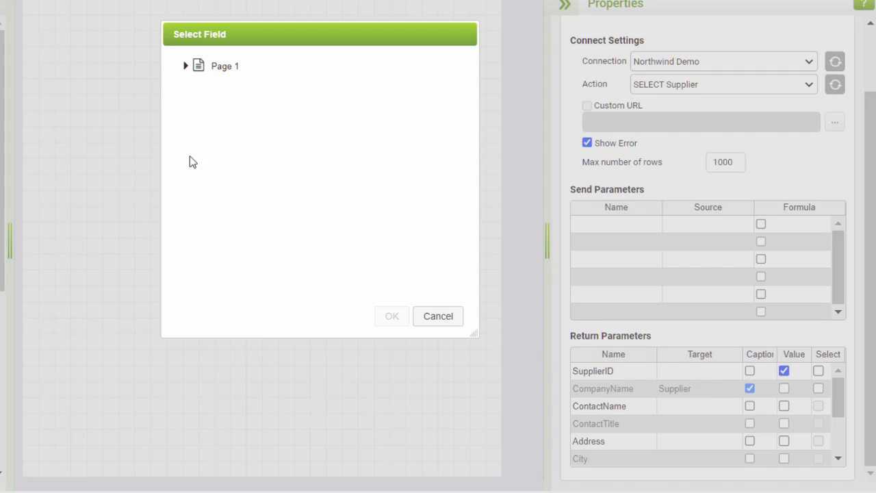
{"action": "left_click", "coordinate": [185, 67]}
{"action": "left_click", "coordinate": [221, 130]}
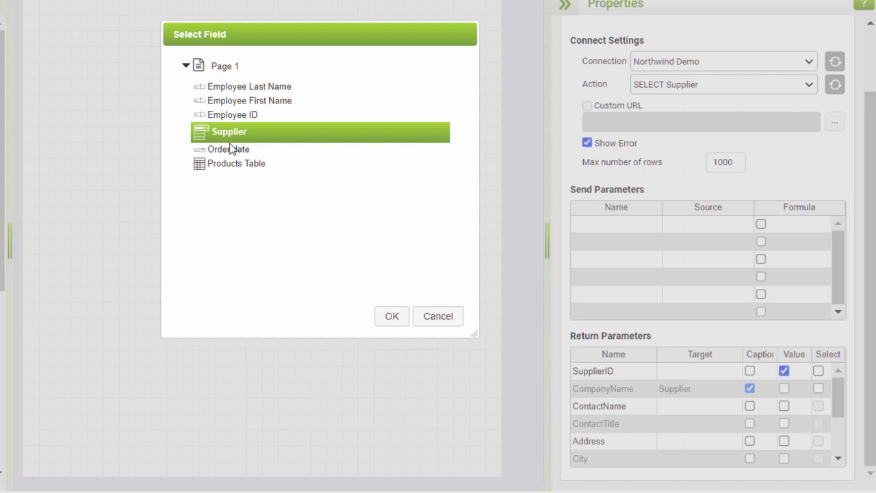
{"action": "left_click", "coordinate": [386, 318]}
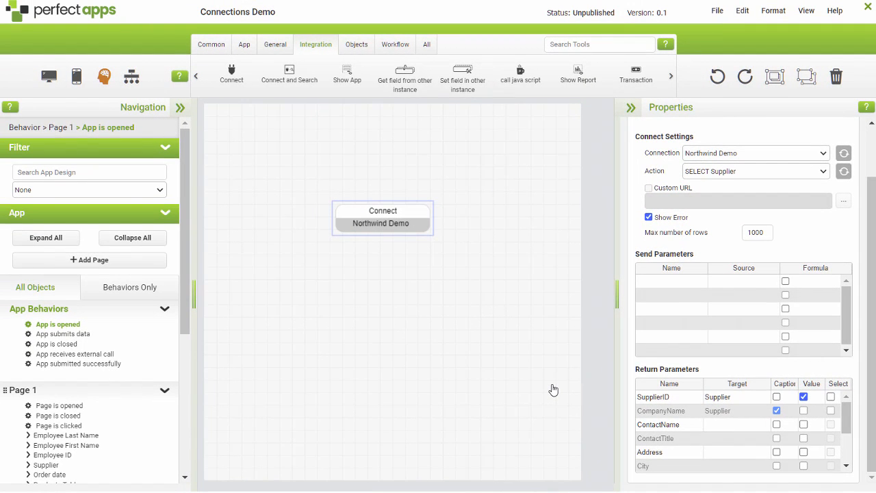
- Preview the app and examine the options offered in the Supplier drop-down
{"action": "left_click", "coordinate": [713, 12]}
{"action": "left_click", "coordinate": [659, 74]}
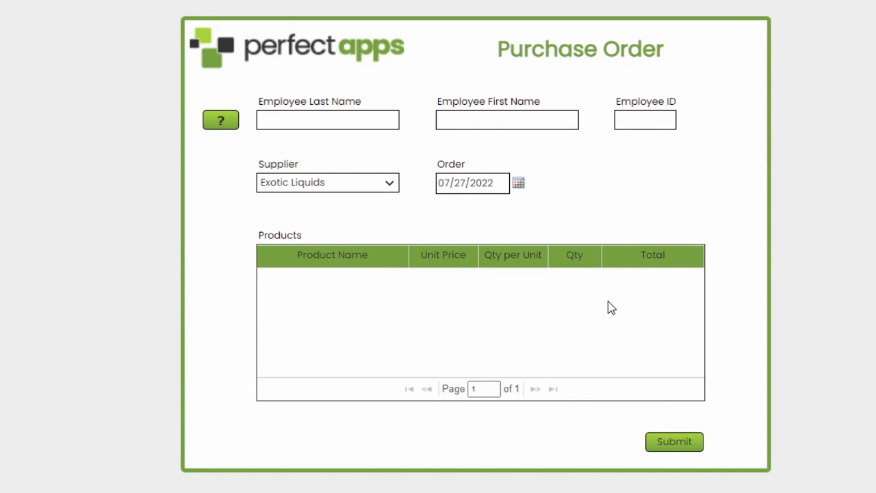
{"action": "left_click", "coordinate": [390, 183]}
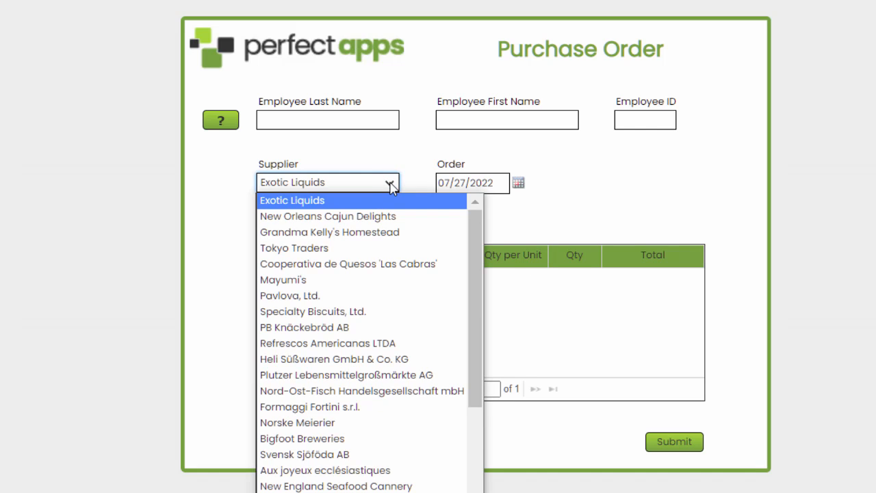
{"action": "left_click", "coordinate": [389, 183]}
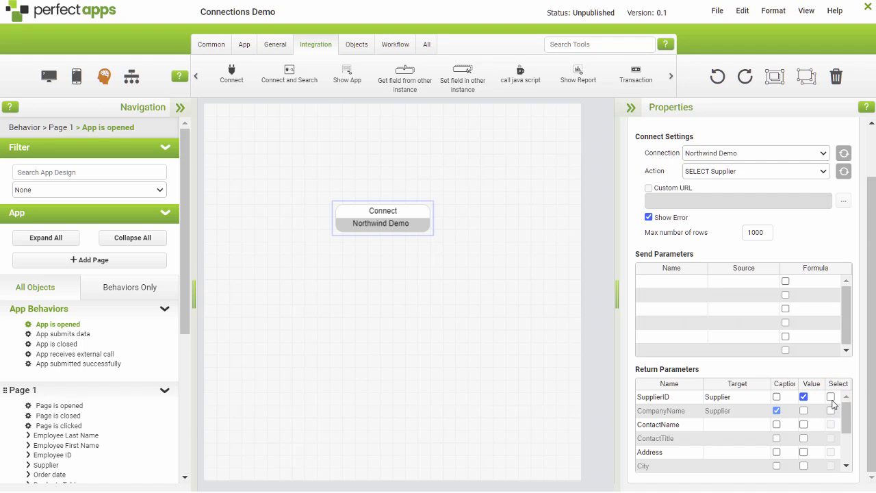
- Enable the Select option for both the SupplierID and CompanyName return parameters
{"action": "left_click", "coordinate": [831, 397]}
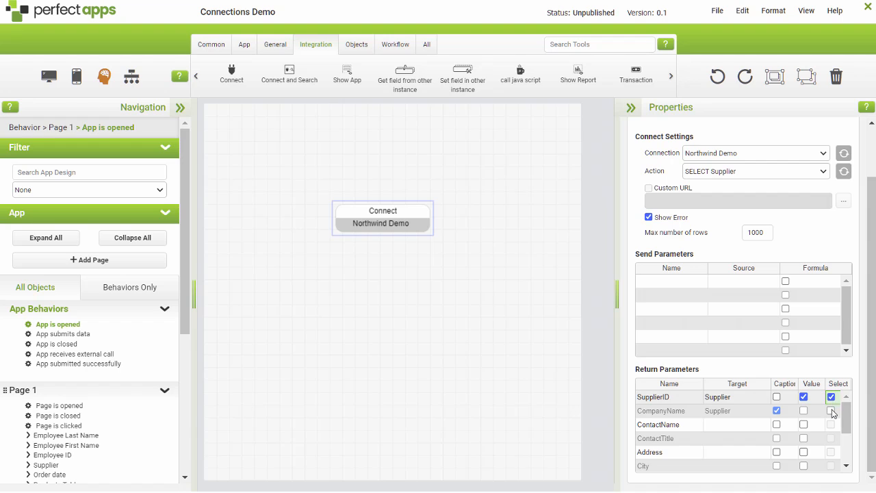
{"action": "left_click", "coordinate": [831, 411]}
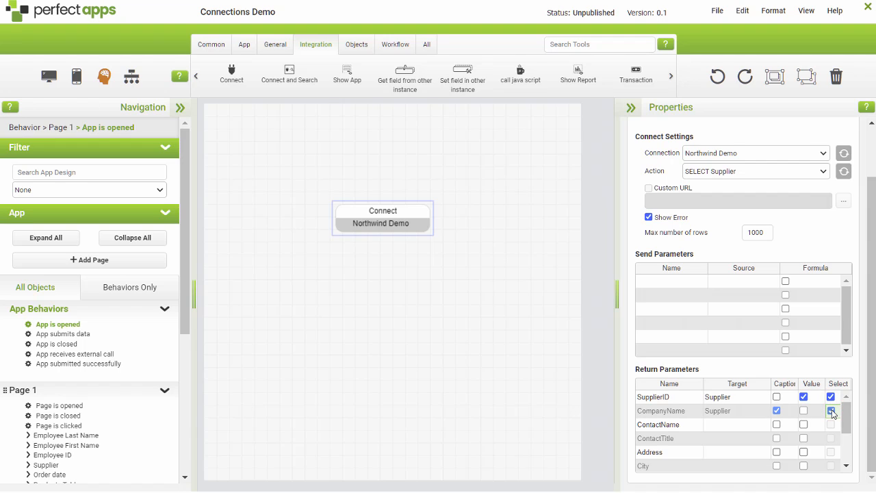
- Preview the app again, check the Supplier drop-down's initial selection and options, and return to the designer
{"action": "left_click", "coordinate": [716, 12]}
{"action": "left_click", "coordinate": [642, 74]}
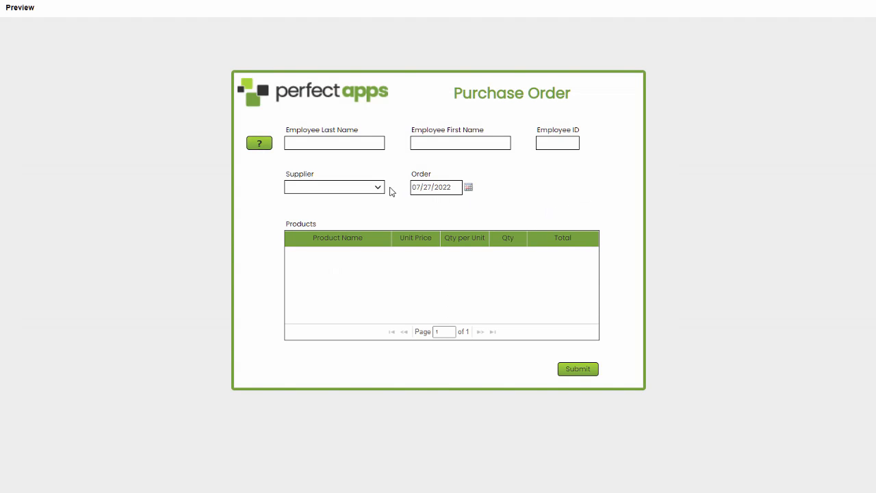
{"action": "left_click", "coordinate": [378, 188]}
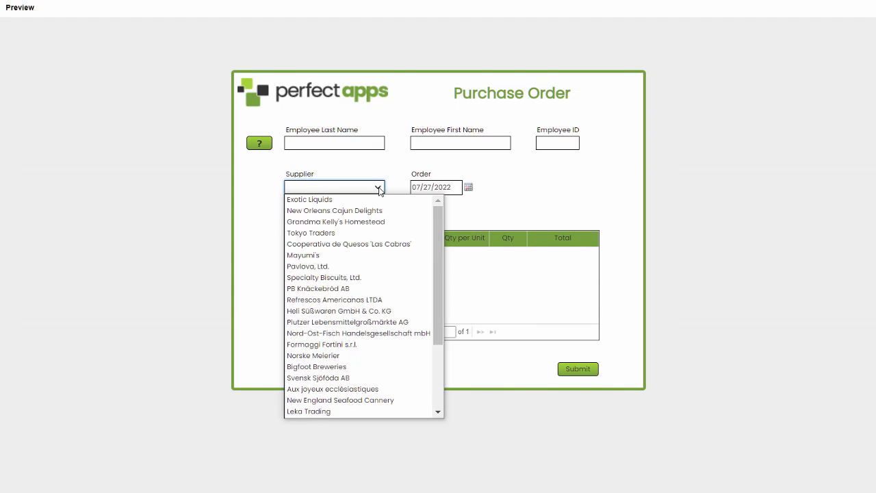
{"action": "left_click", "coordinate": [379, 189]}
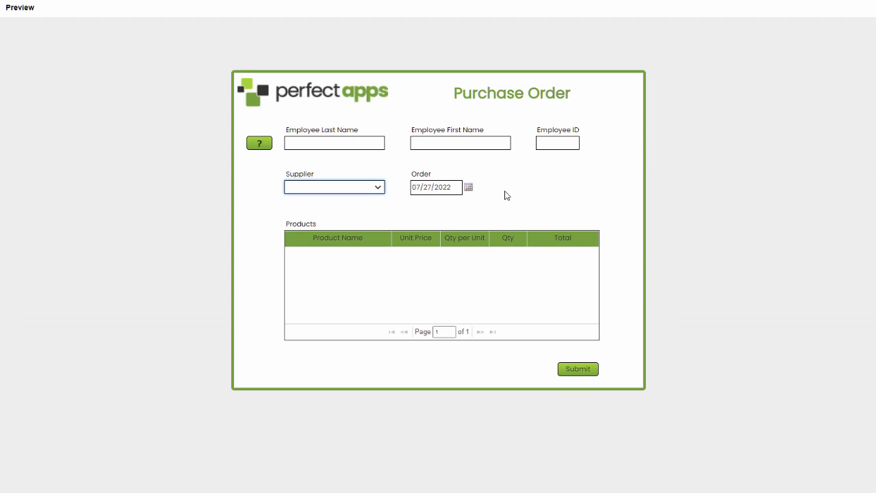
{"action": "left_click", "coordinate": [336, 1]}
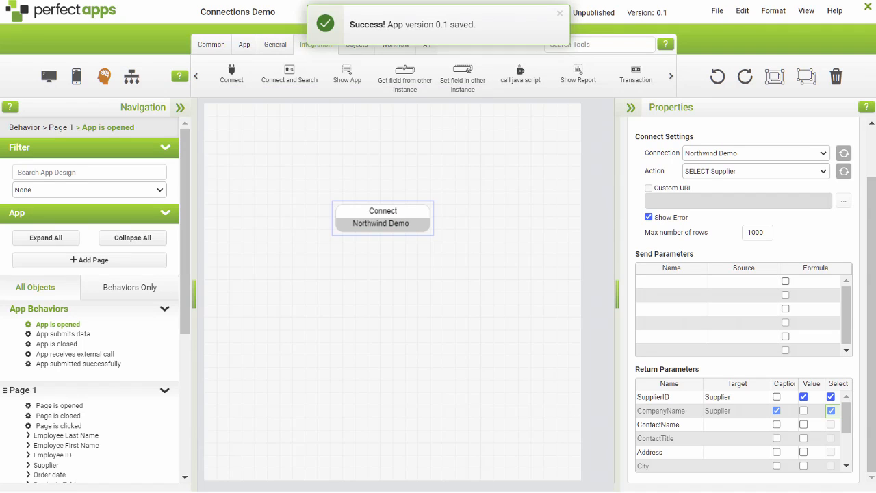
- Move the Connect command lower on the canvas and place a Simple Branch above it
{"action": "left_click_drag", "start_coordinate": [381, 224], "coordinate": [384, 302]}
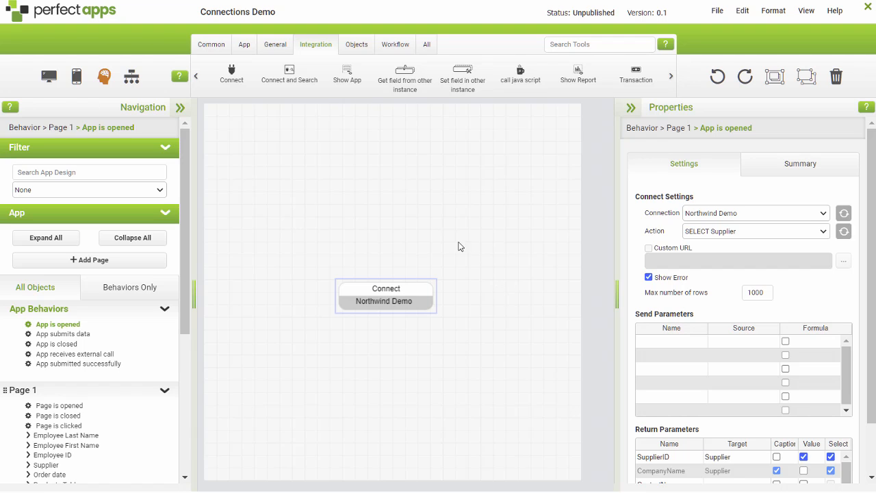
{"action": "left_click", "coordinate": [276, 48]}
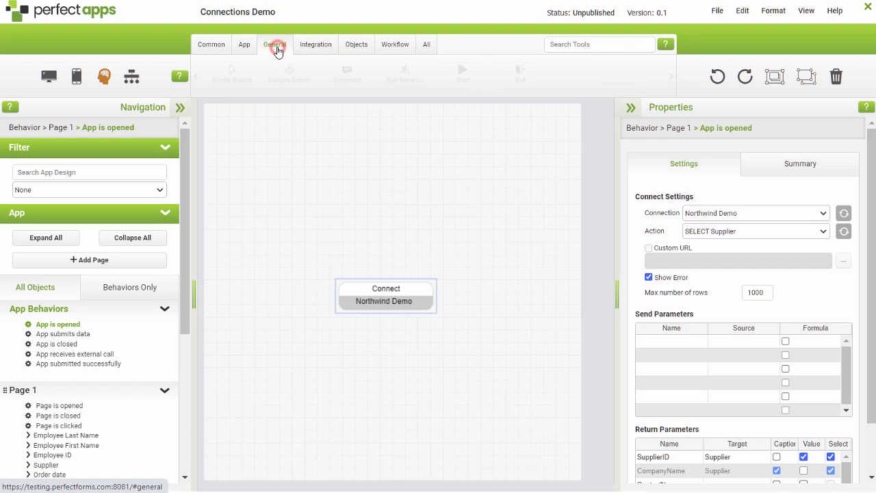
{"action": "left_click_drag", "start_coordinate": [231, 74], "coordinate": [393, 197]}
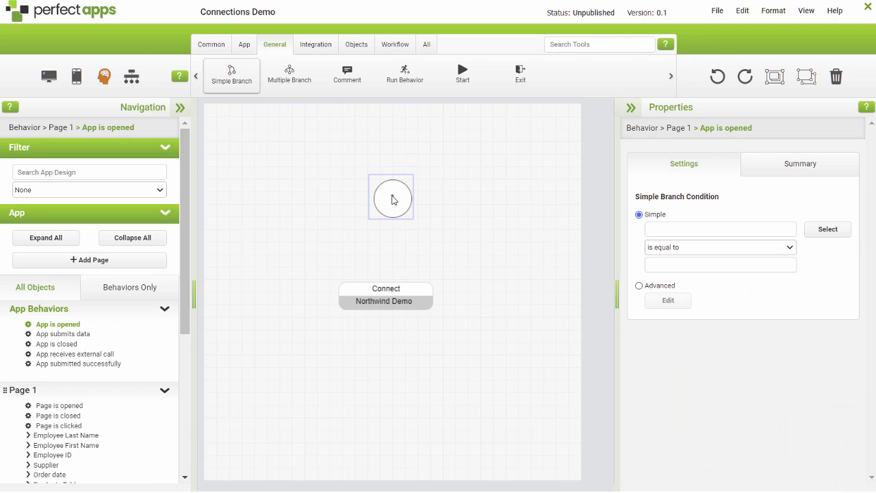
- Give the branch an advanced condition starting with the special value App - Stage and the operator "is equal (=)"
{"action": "left_click", "coordinate": [639, 285]}
{"action": "left_click", "coordinate": [665, 303]}
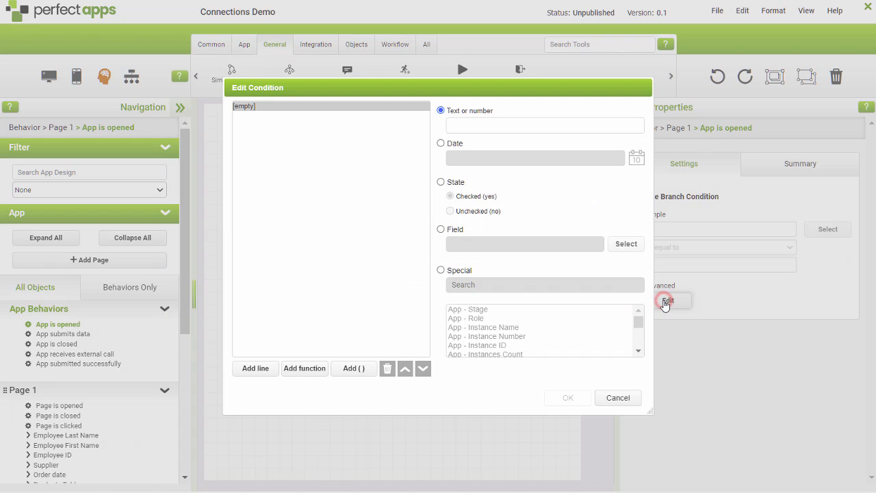
{"action": "left_click", "coordinate": [440, 271]}
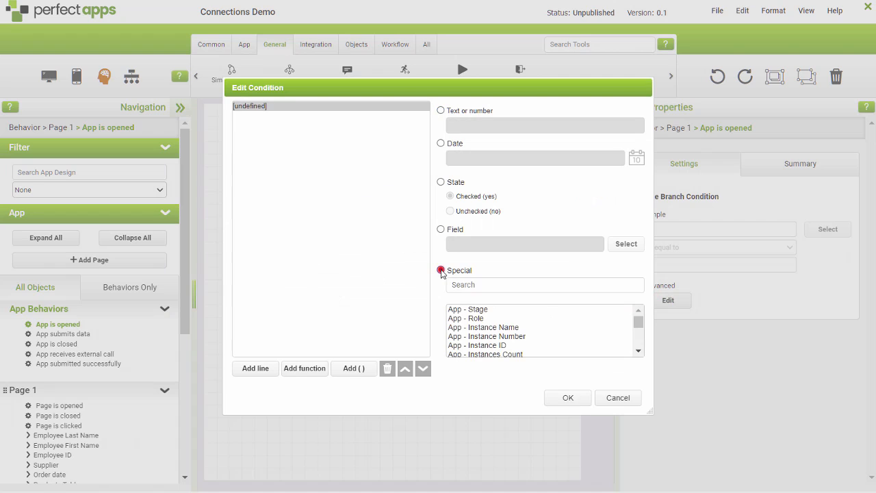
{"action": "left_click", "coordinate": [478, 309]}
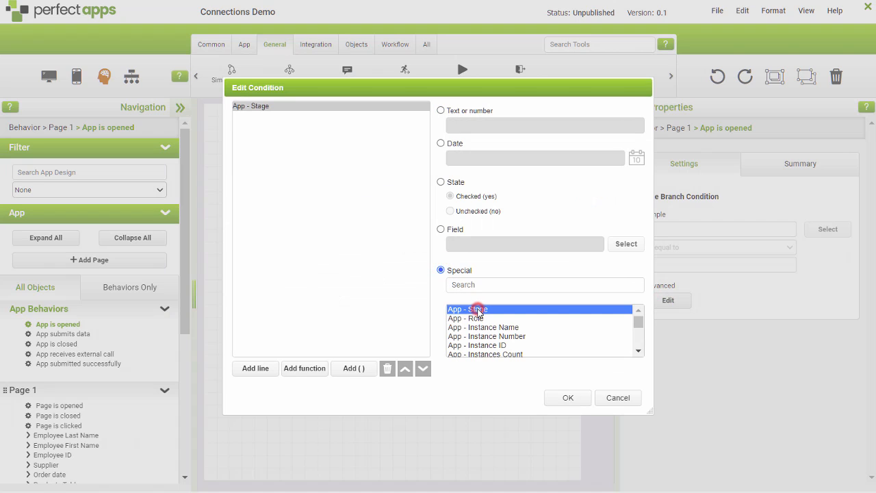
{"action": "left_click", "coordinate": [249, 368]}
{"action": "left_click", "coordinate": [238, 115]}
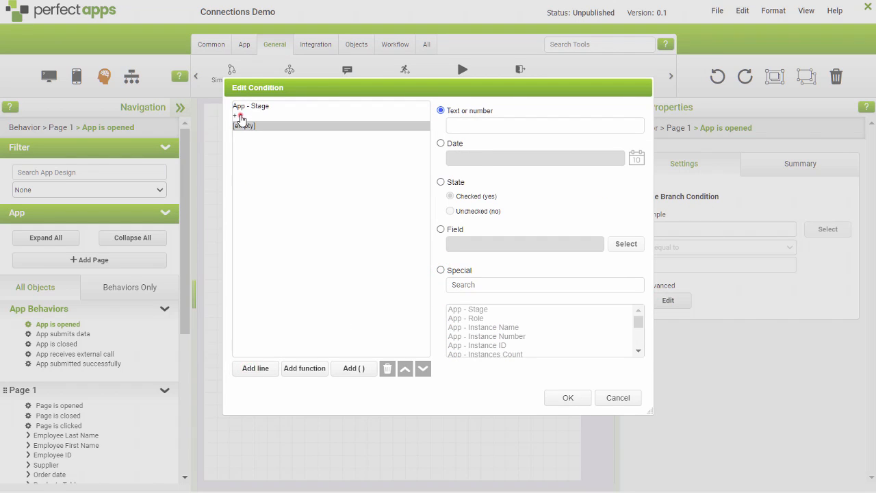
{"action": "left_click", "coordinate": [463, 171]}
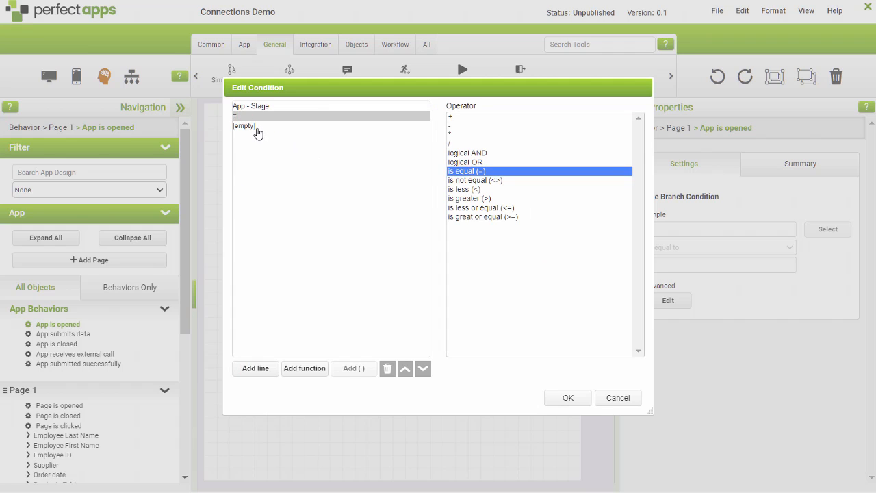
- Complete the condition with the special value Workflow - Stage "New" and link the branch's true output to the Connect command
{"action": "left_click", "coordinate": [252, 126]}
{"action": "left_click", "coordinate": [439, 270]}
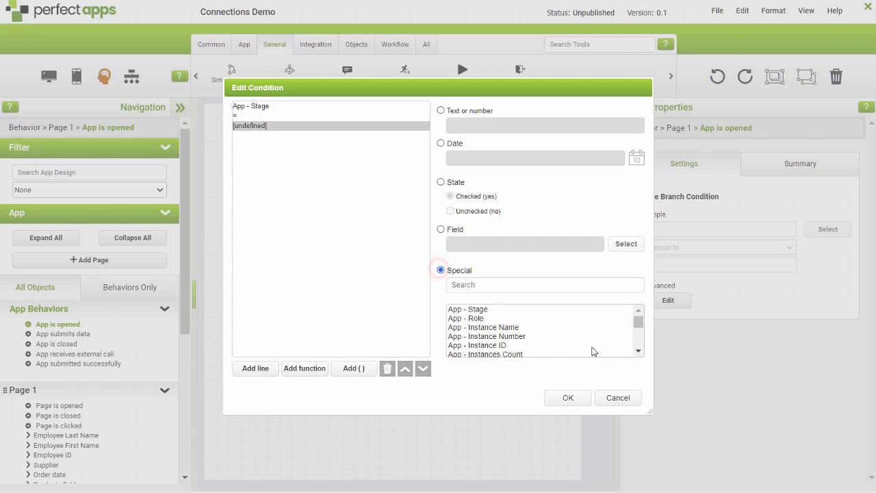
{"action": "left_click_drag", "start_coordinate": [637, 320], "coordinate": [635, 358]}
{"action": "left_click", "coordinate": [523, 335]}
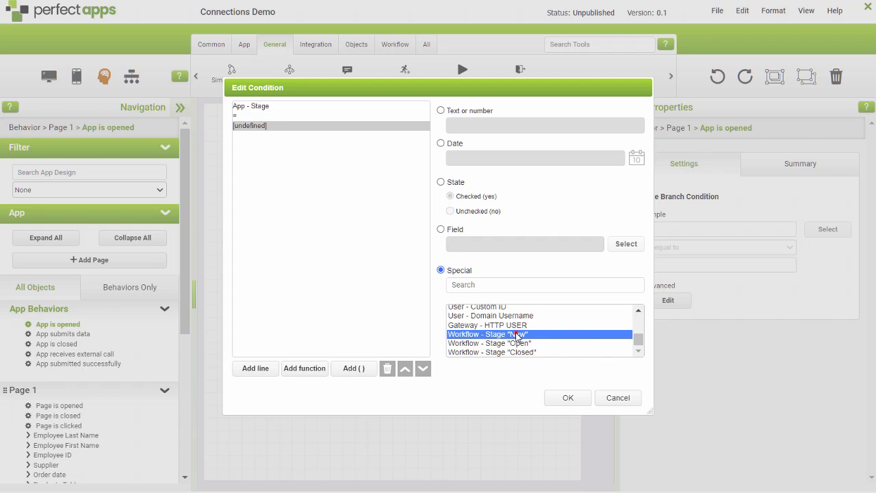
{"action": "left_click", "coordinate": [567, 398]}
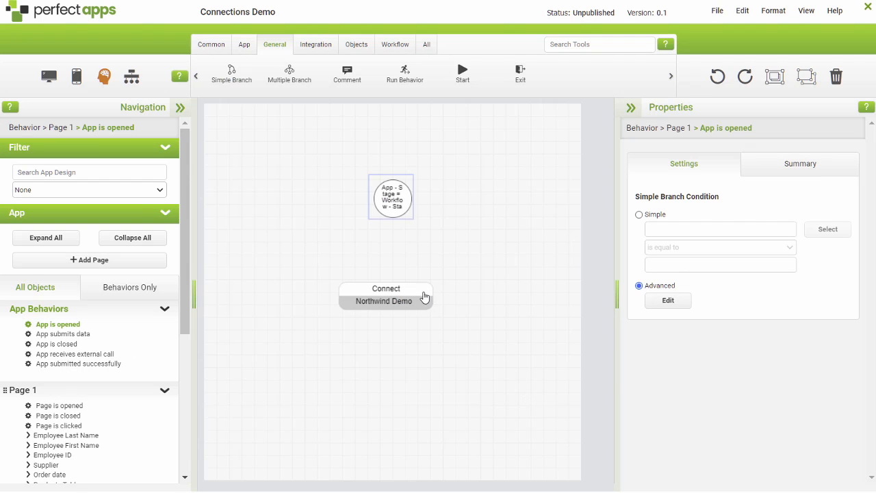
{"action": "mouse_move", "coordinate": [390, 219]}
{"action": "left_mouse_down"}
{"action": "mouse_move", "coordinate": [384, 266]}
{"action": "mouse_move", "coordinate": [403, 303]}
{"action": "left_mouse_up"}
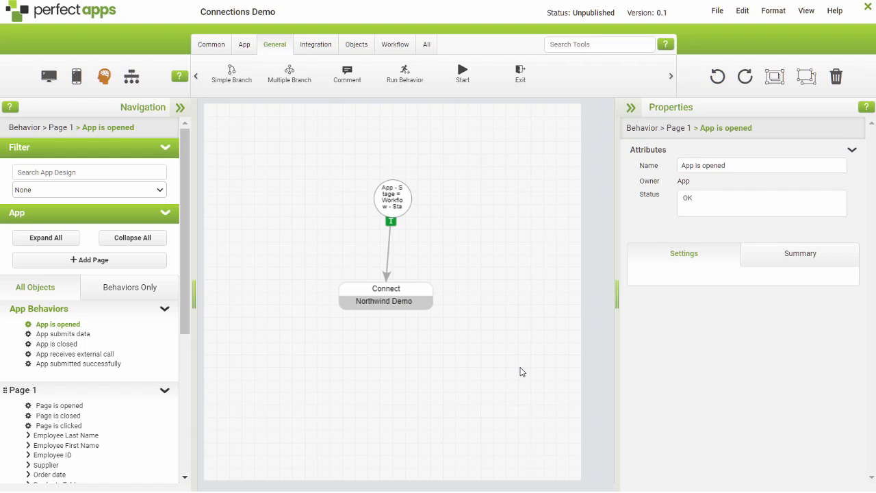